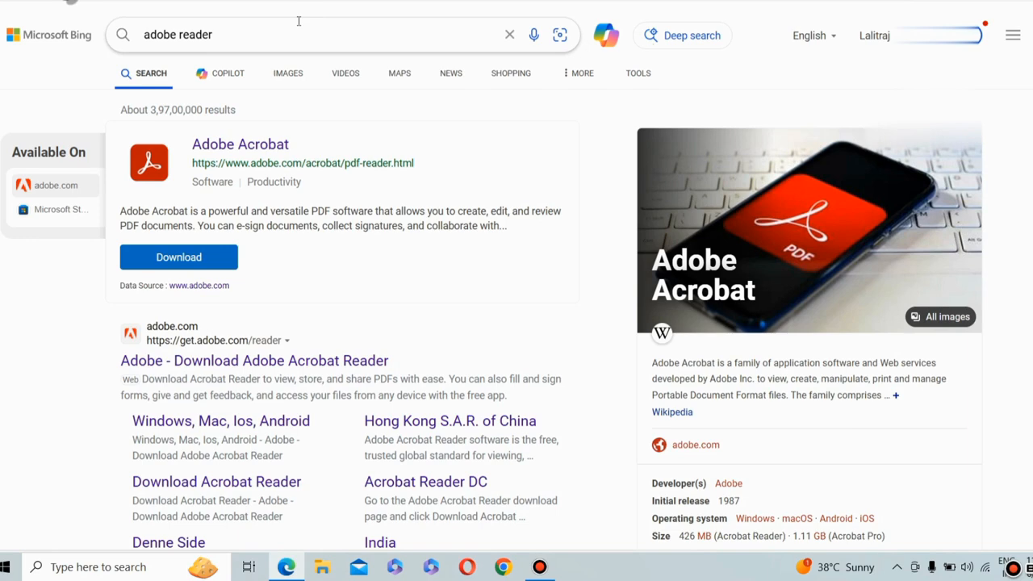
# Open the Adobe Acrobat Reader download page from the search results and dismiss the location notice
pyautogui.click(173, 258)
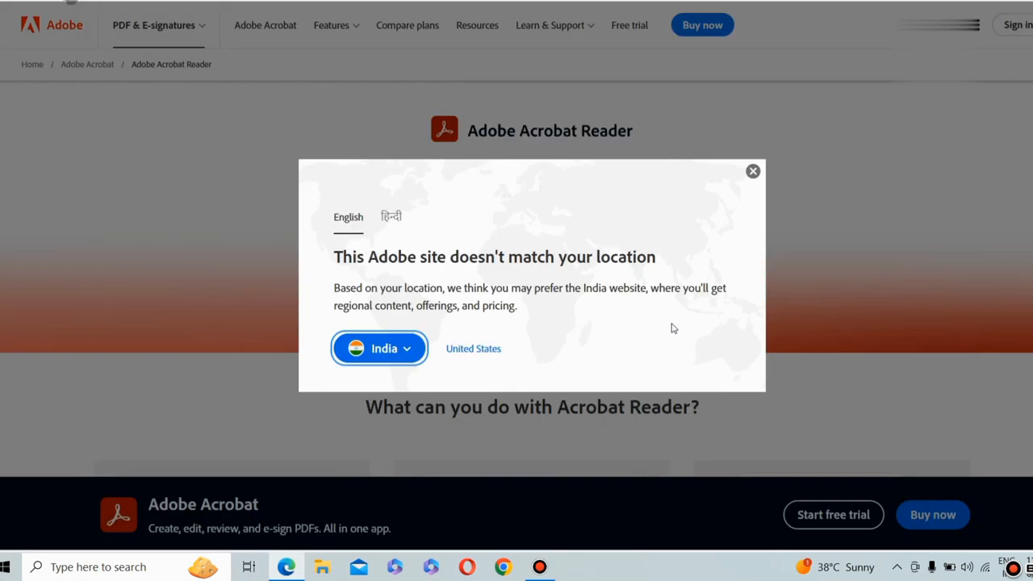
pyautogui.click(753, 171)
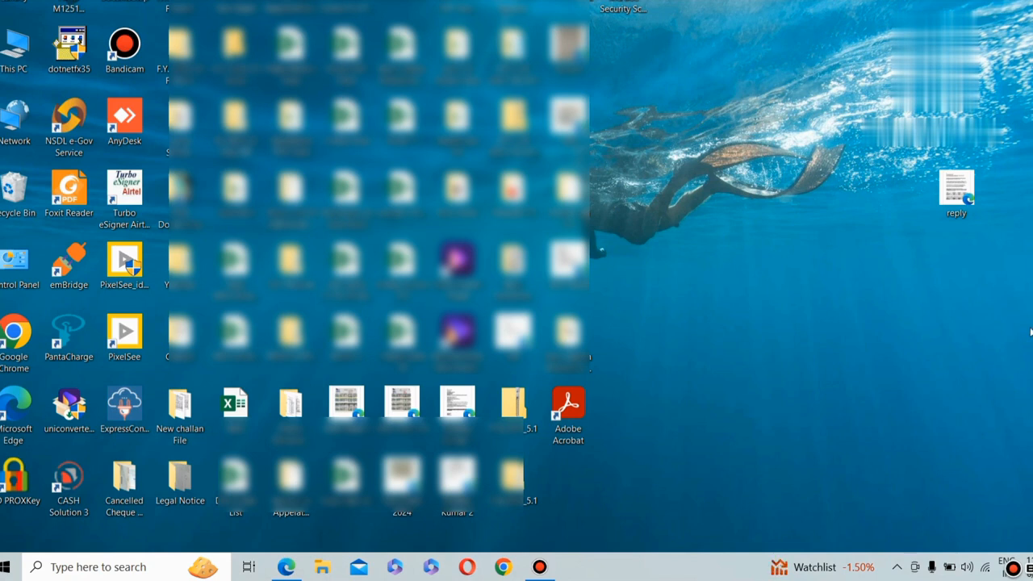
# Open the desktop PDF "reply" with Adobe Acrobat DC and decline making Acrobat Reader the default PDF application
pyautogui.rightClick(951, 179)
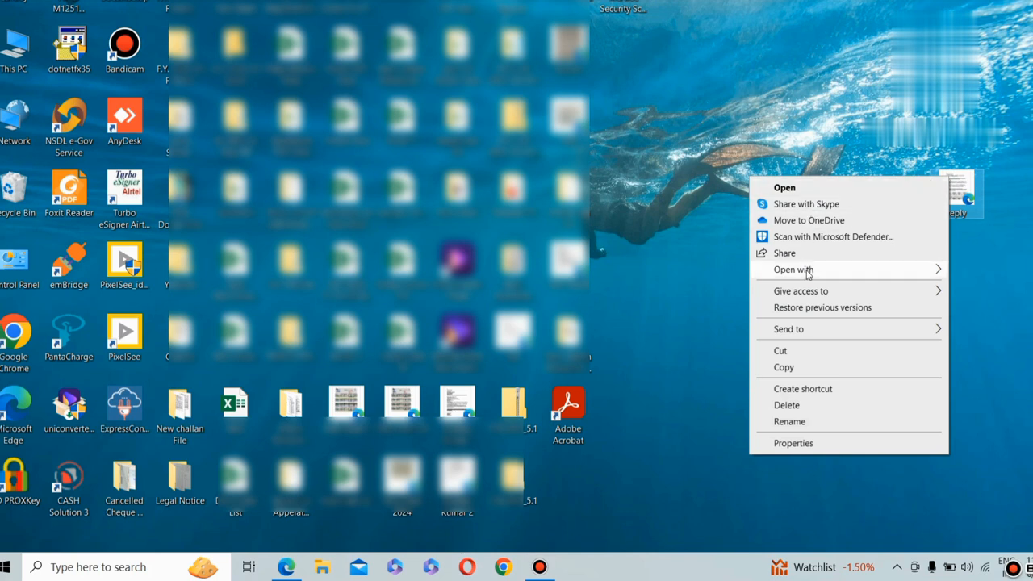
pyautogui.moveTo(808, 274)
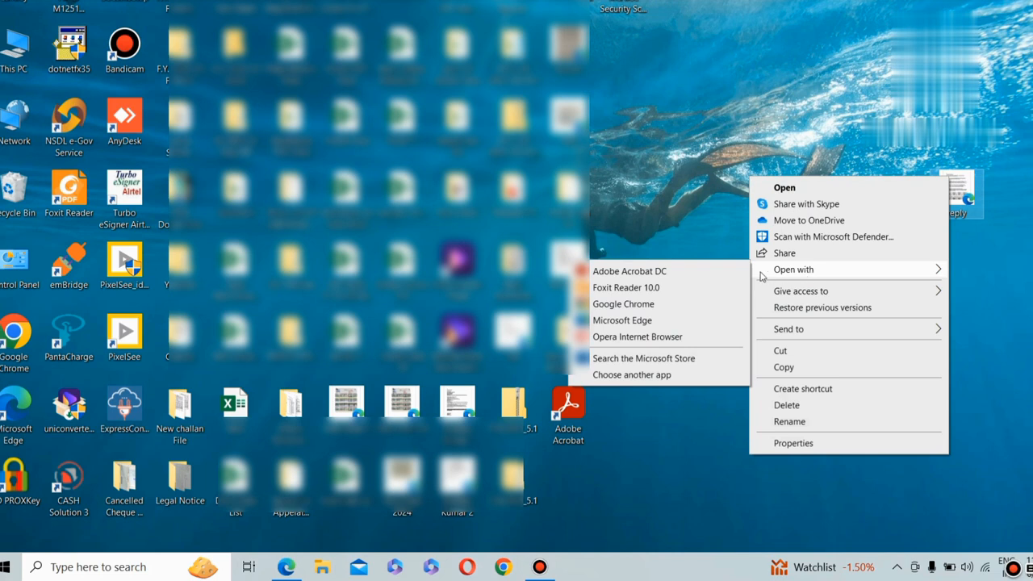
pyautogui.click(660, 274)
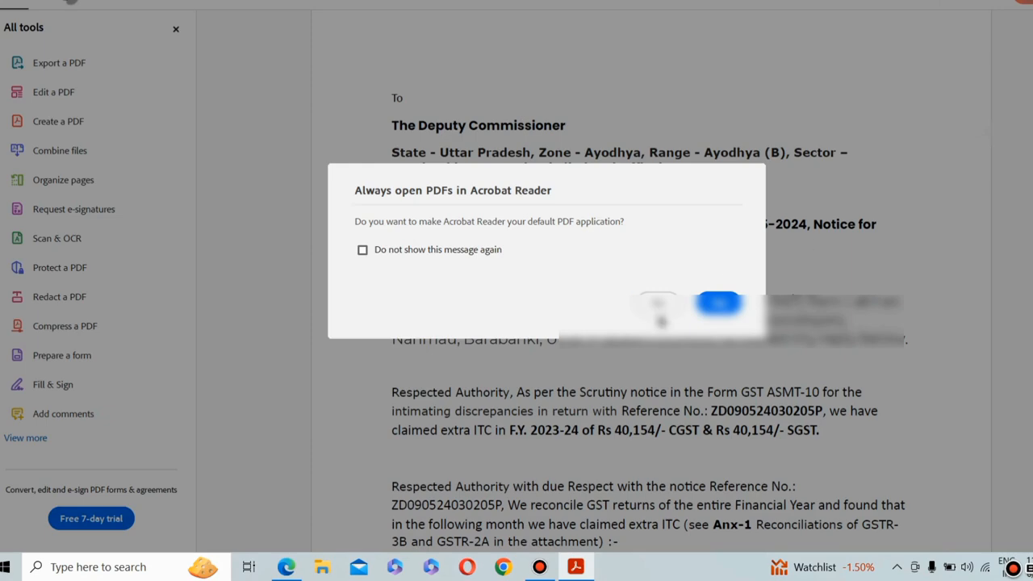
pyautogui.click(675, 305)
# Go to the letter's closing lines, show the full list of tools and open Use a certificate
pyautogui.scroll(-13, 707, 236)
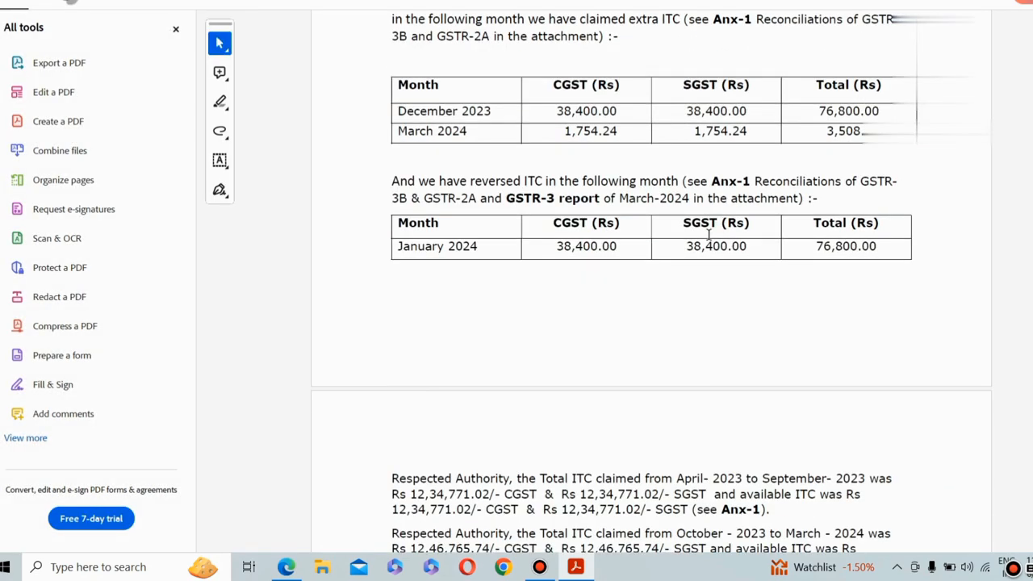
pyautogui.scroll(-4, 707, 236)
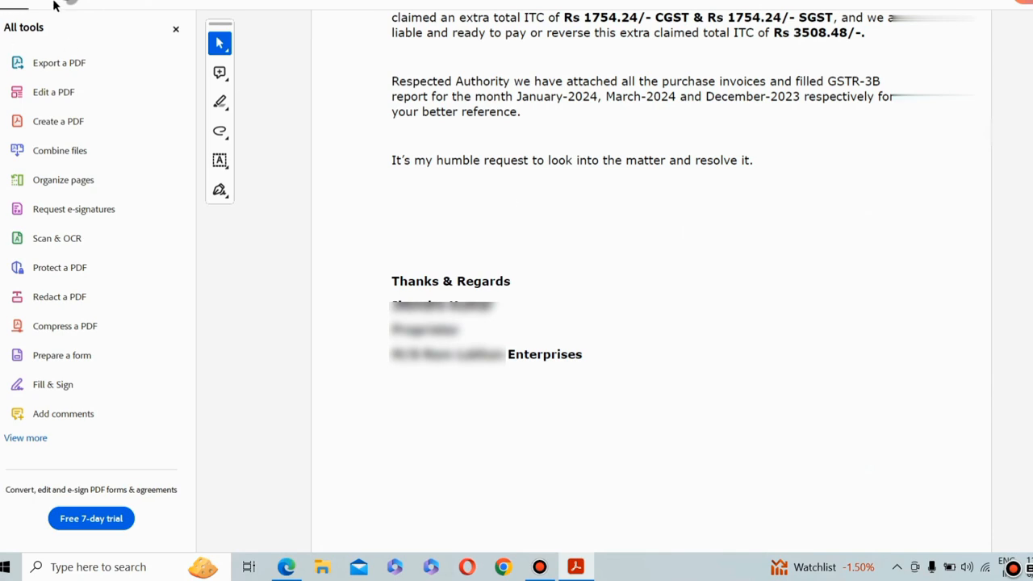
pyautogui.click(40, 442)
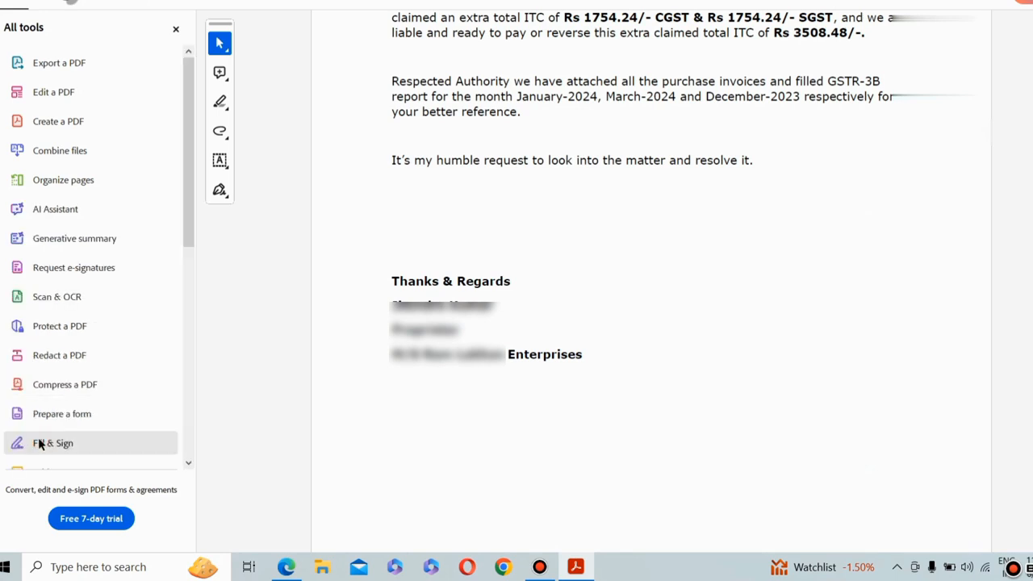
pyautogui.scroll(-3, 97, 225)
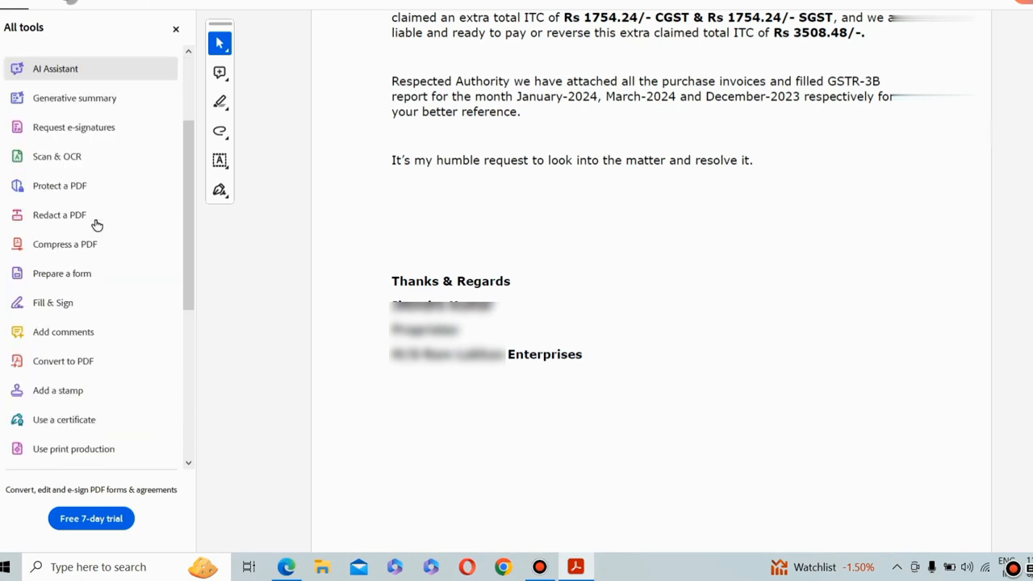
pyautogui.scroll(-6, 81, 265)
pyautogui.scroll(-2, 81, 266)
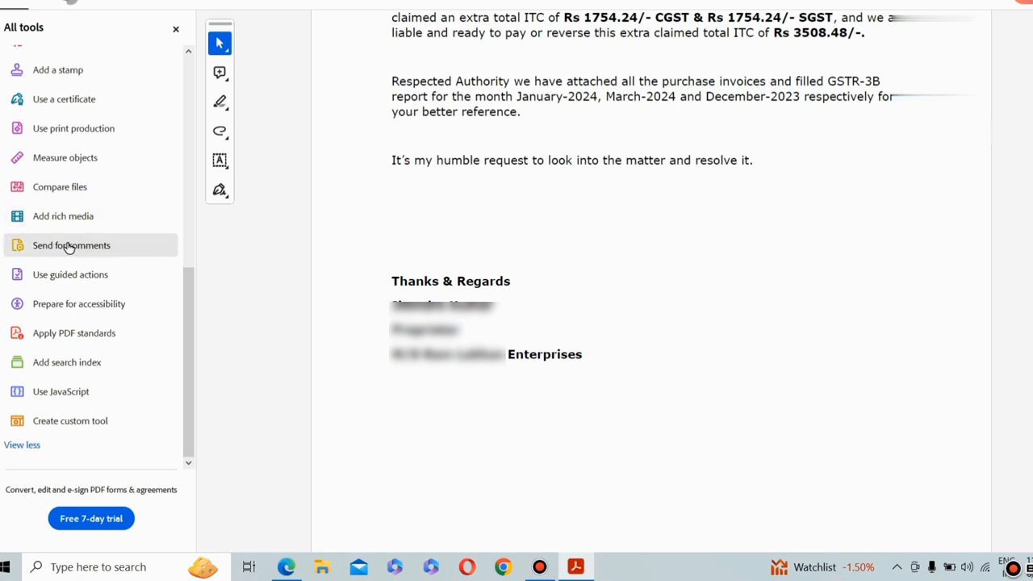
pyautogui.click(60, 101)
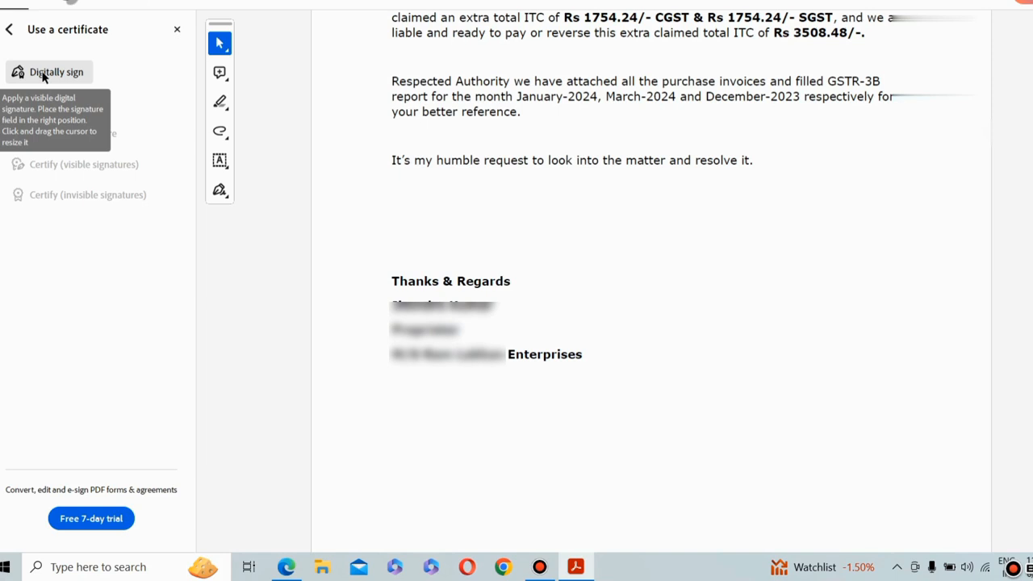
# Start a digital signature and draw its rectangular area beside the "Thanks & Regards" block at the end of the letter
pyautogui.click(43, 74)
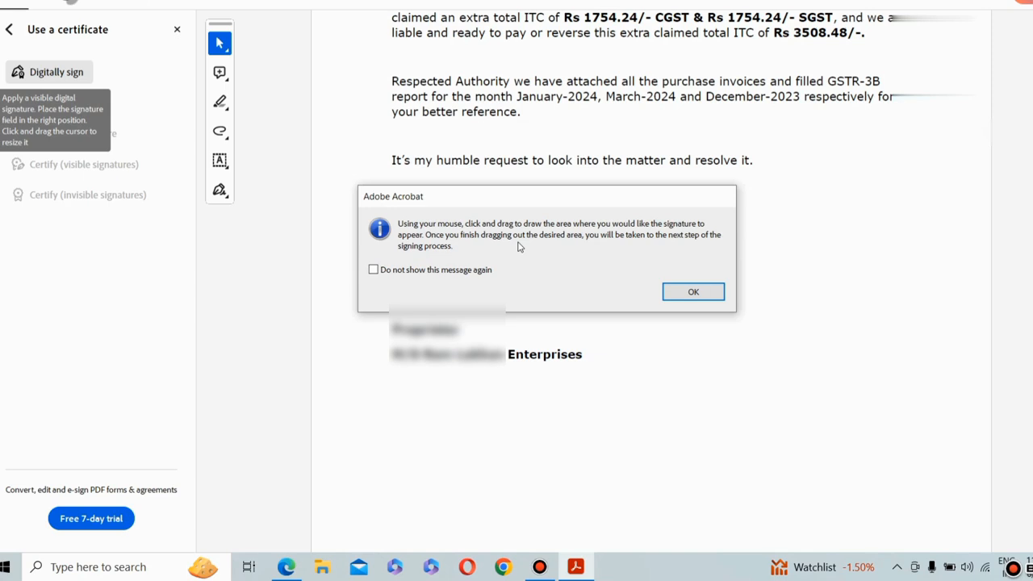
pyautogui.click(681, 288)
pyautogui.moveTo(568, 270)
pyautogui.mouseDown()
pyautogui.moveTo(606, 347)
pyautogui.moveTo(763, 360)
pyautogui.moveTo(761, 349)
pyautogui.mouseUp()
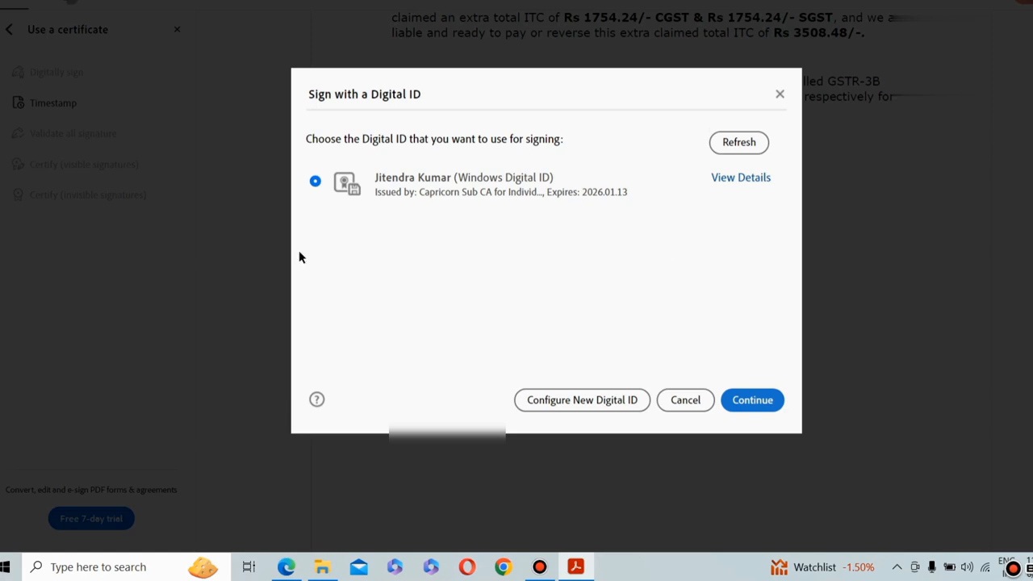
# Switch to File Explorer and run the token program from the WD PROXKey CD drive (E:)
pyautogui.click(322, 567)
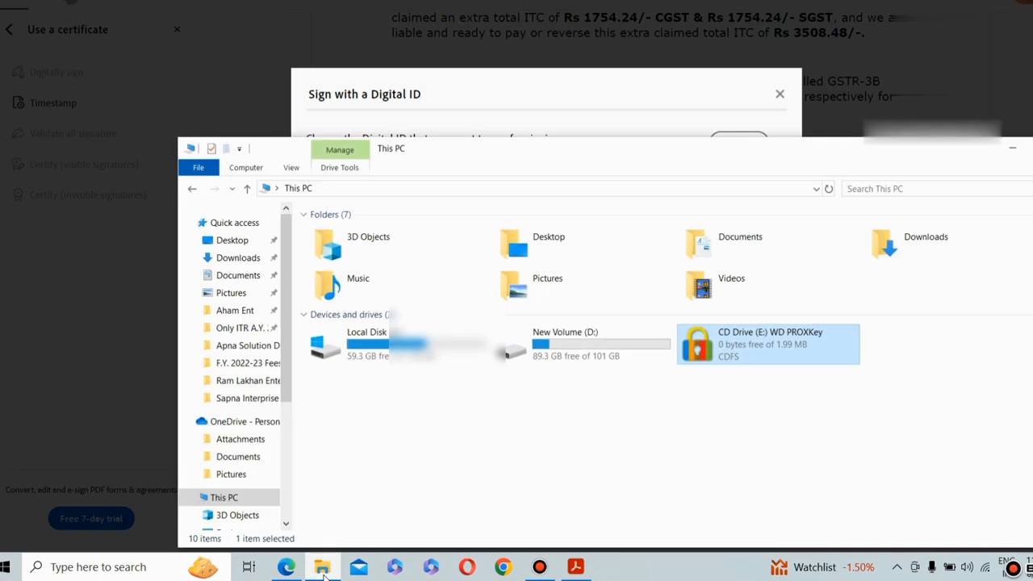
pyautogui.click(207, 500)
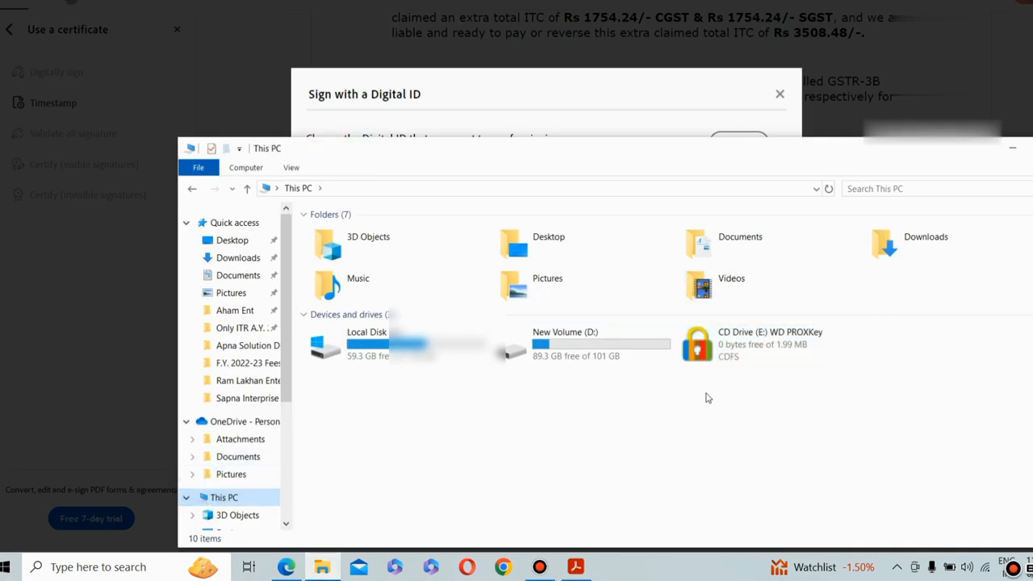
pyautogui.rightClick(736, 344)
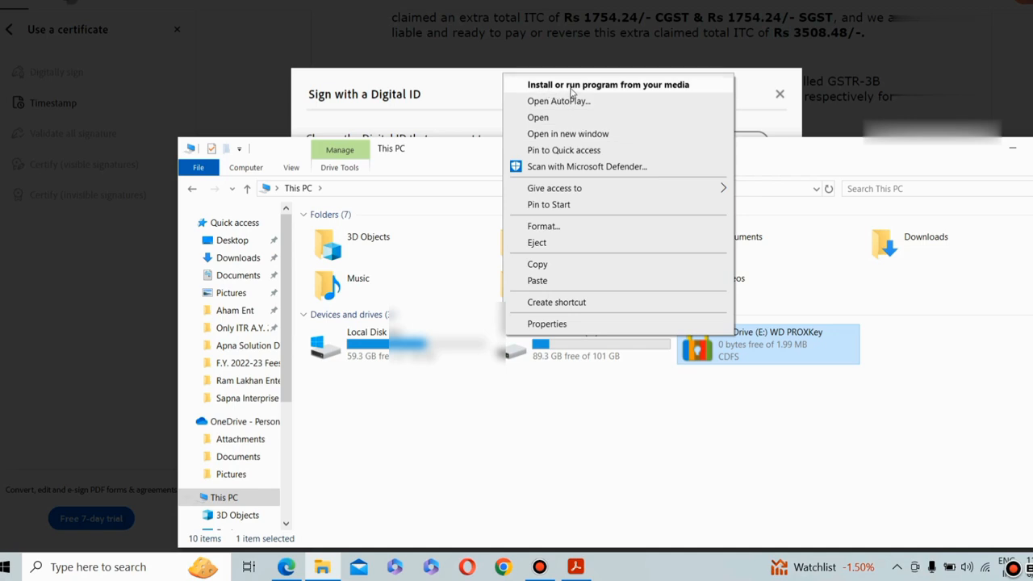
pyautogui.click(570, 88)
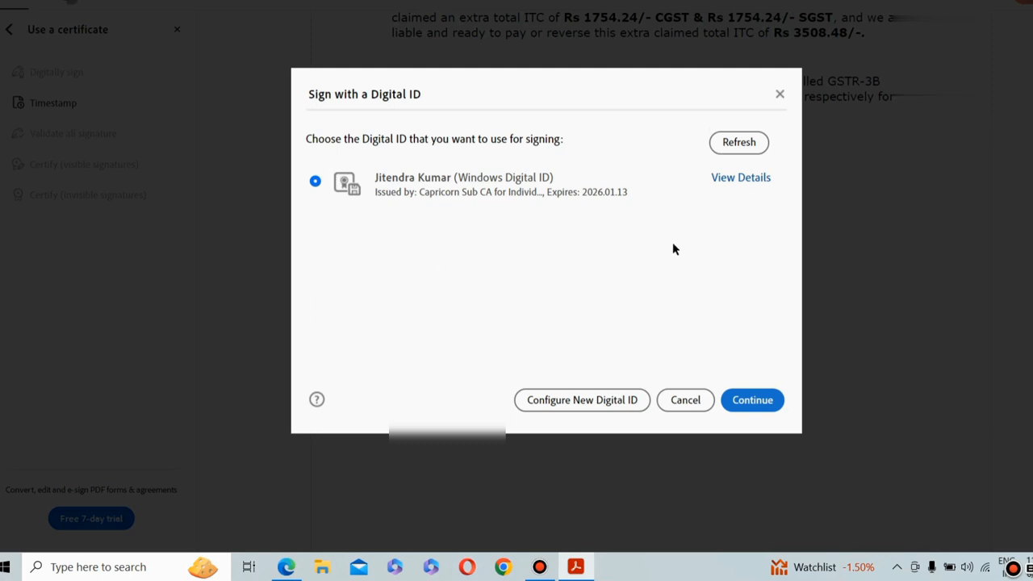
# Sign with the listed Windows Digital ID using the Standard Text appearance and save the signed PDF as "reply 1"
pyautogui.click(759, 400)
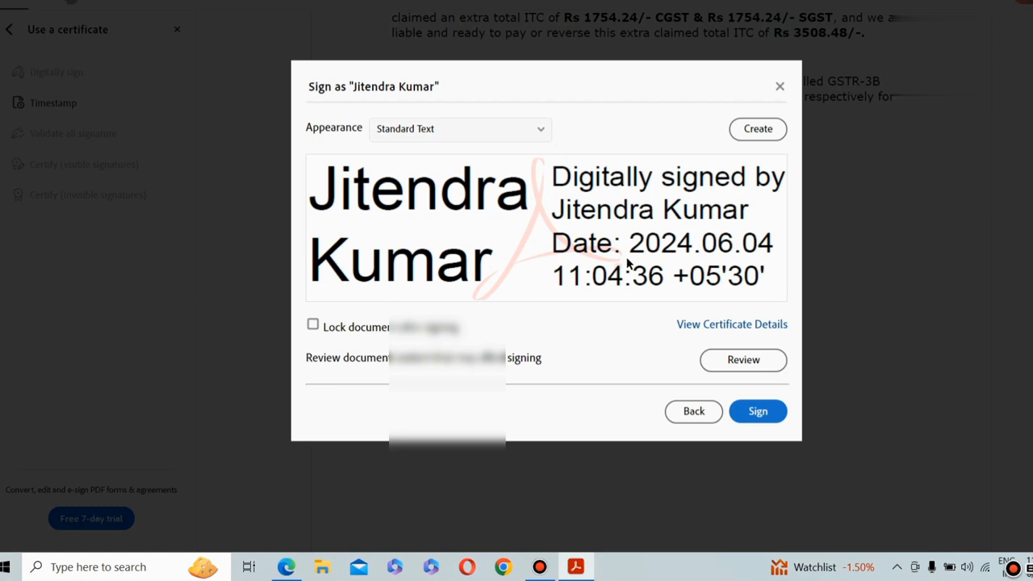
pyautogui.click(747, 413)
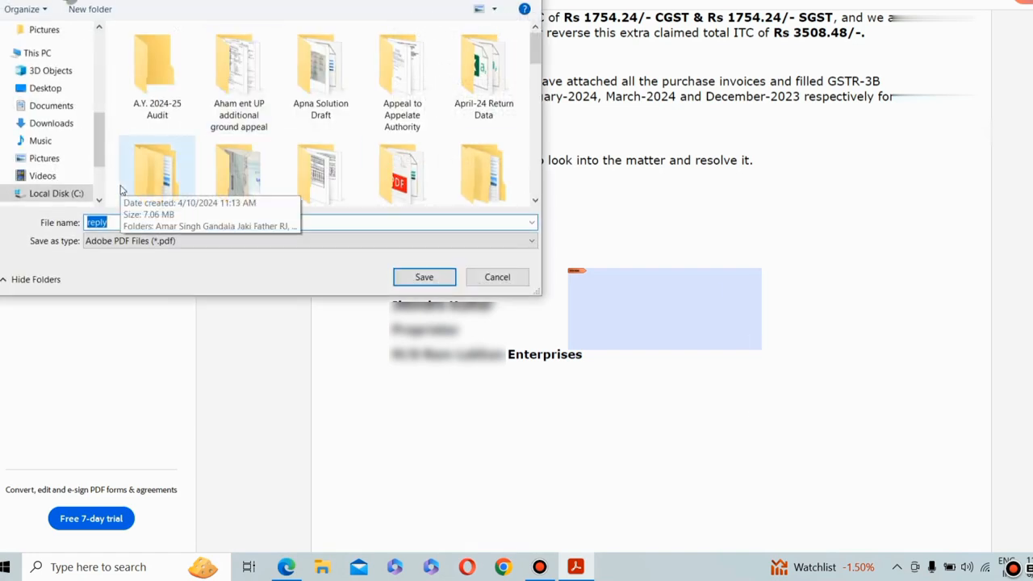
pyautogui.click(115, 222)
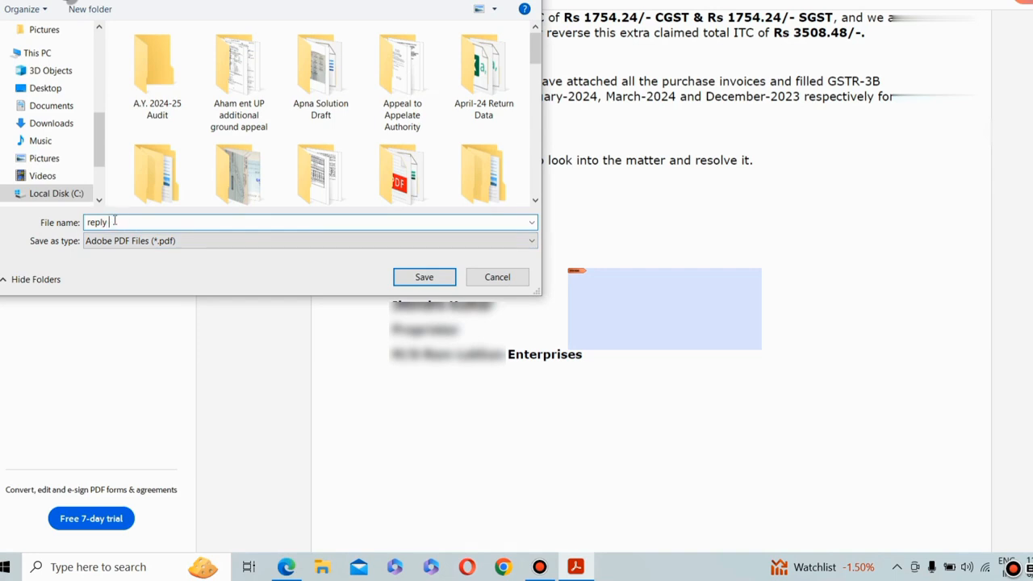
pyautogui.write('1')
pyautogui.click(423, 277)
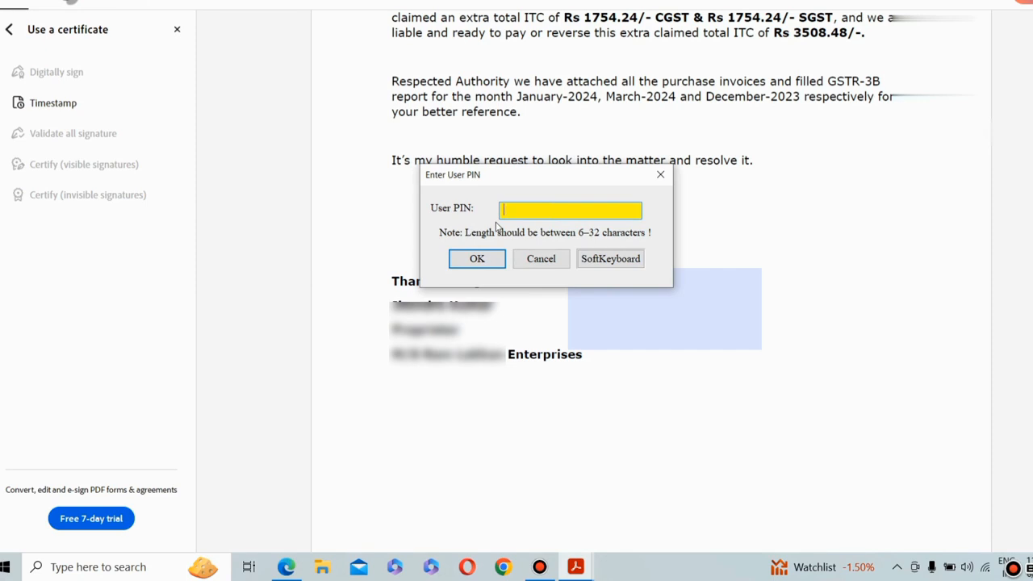
# Enter the token's user PIN and confirm it to apply the digital signature
pyautogui.write('********')
pyautogui.click(478, 259)
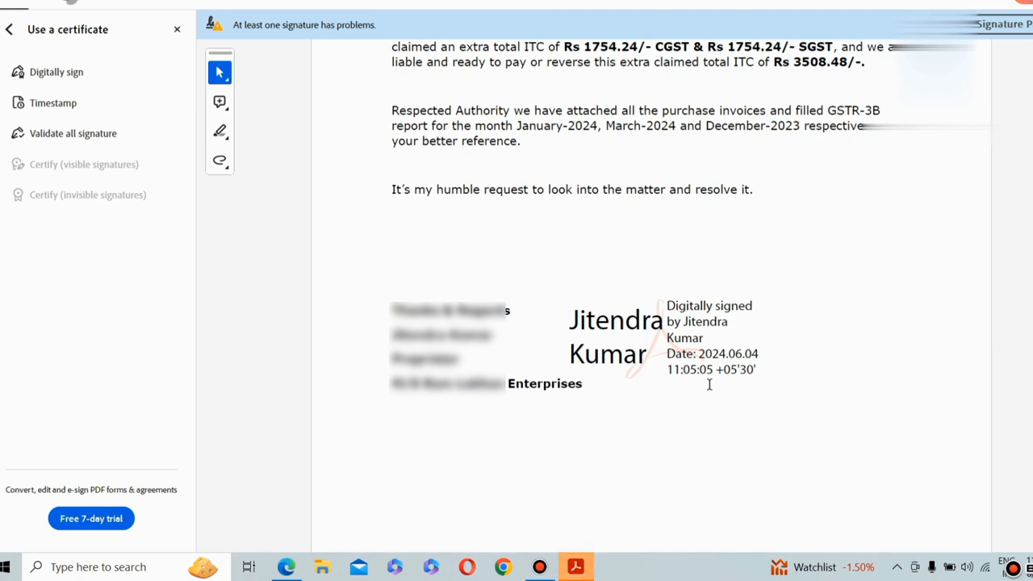
# Review the signed letter from its first page down to the signature beside the closing lines
pyautogui.scroll(10, 706, 375)
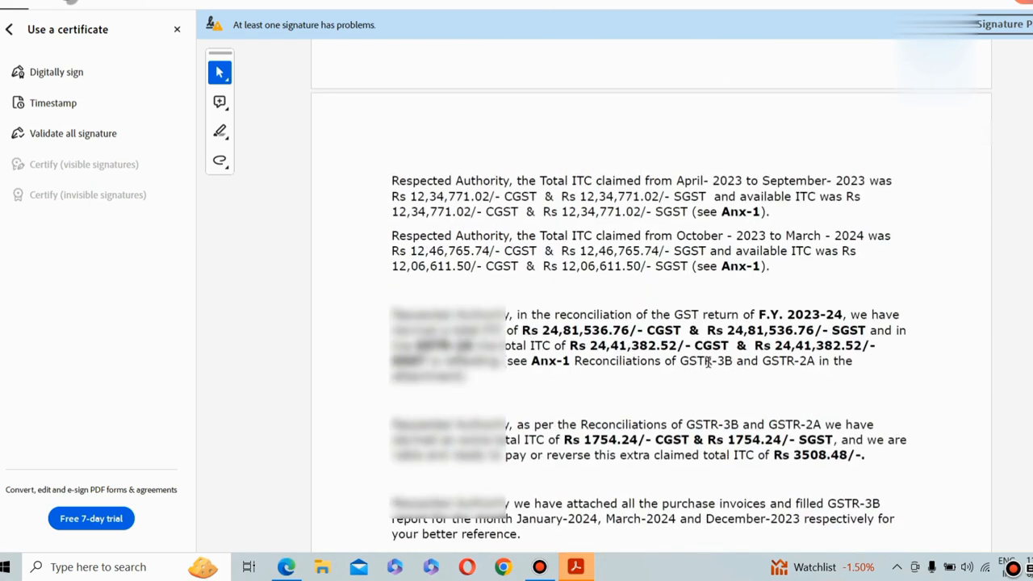
pyautogui.scroll(10, 700, 363)
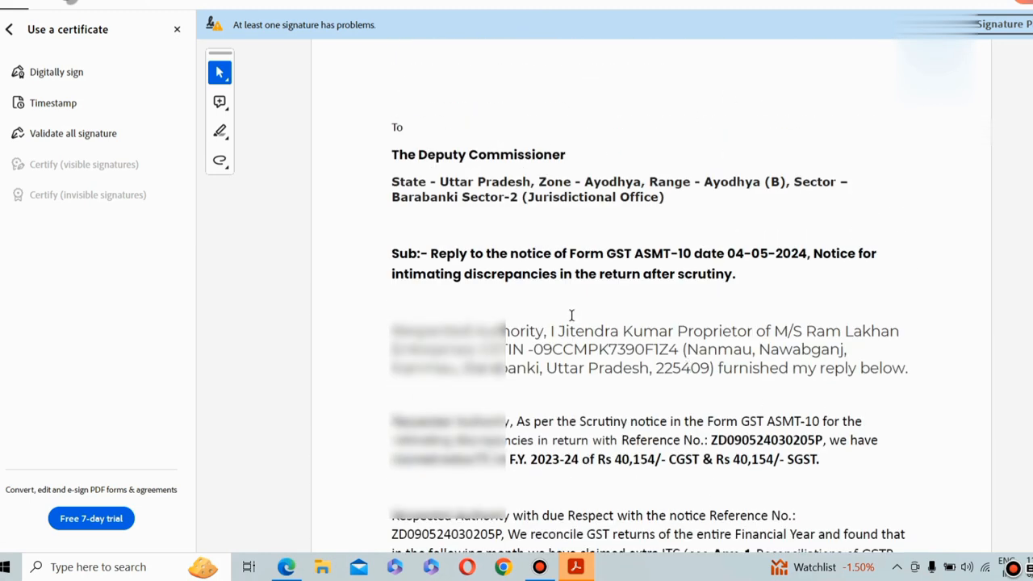
pyautogui.scroll(-10, 574, 308)
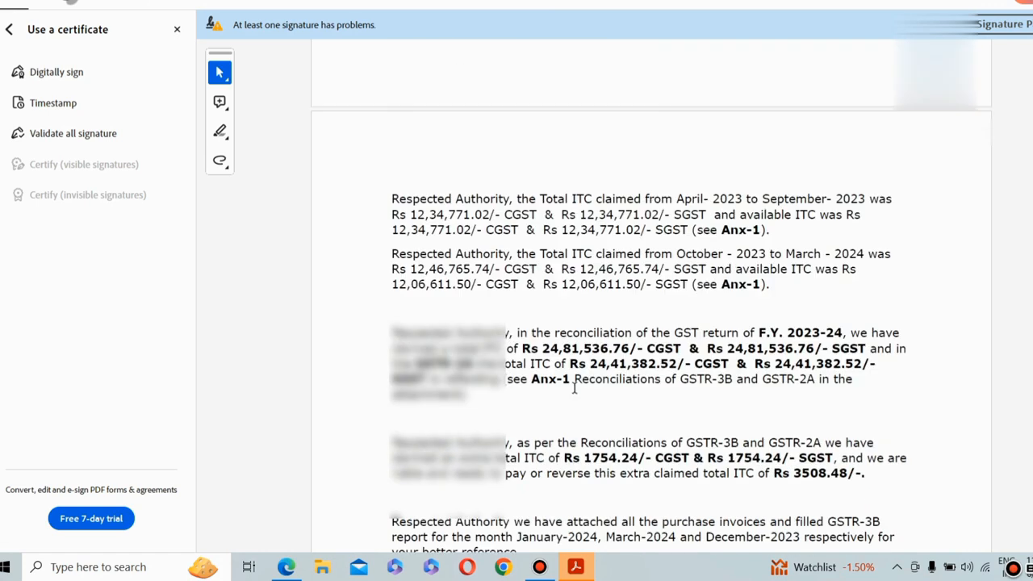
pyautogui.scroll(-5, 573, 389)
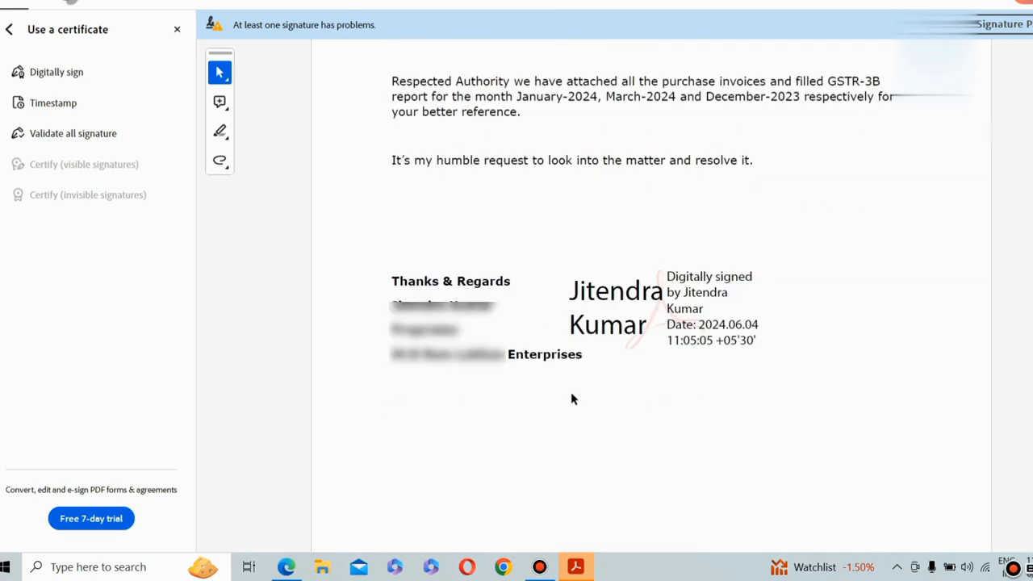